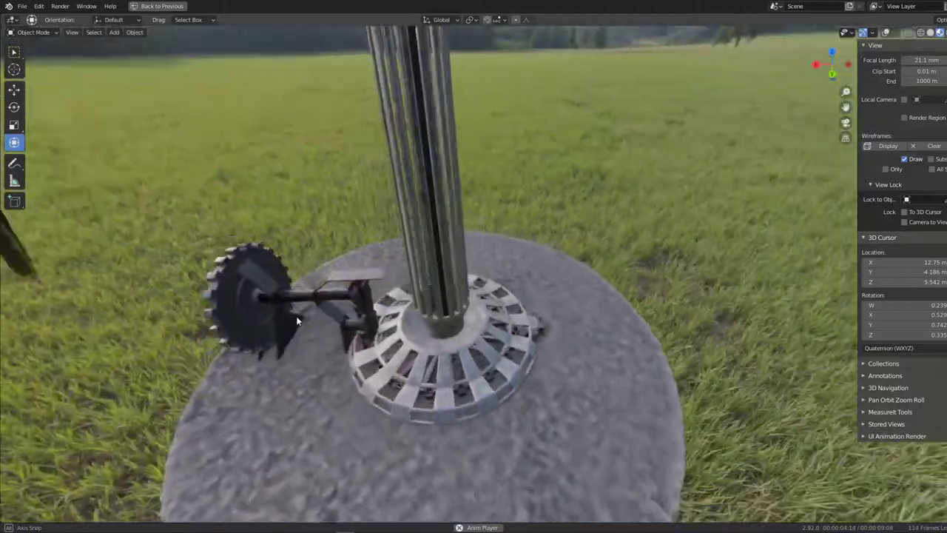
- Walk through the scene toward the base gear, then look up at the whole turbine
{"action": "key", "text": "shift+grave"}
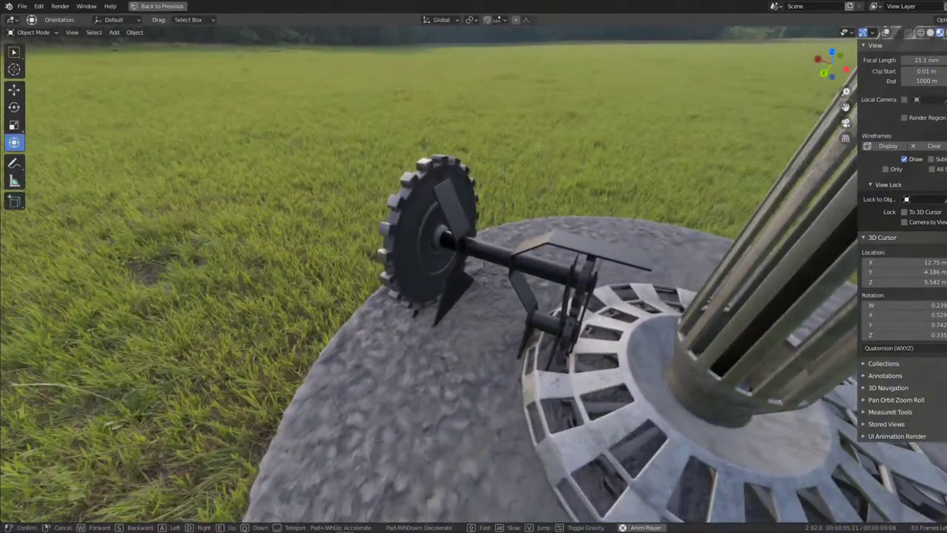
{"action": "key", "text": "w"}
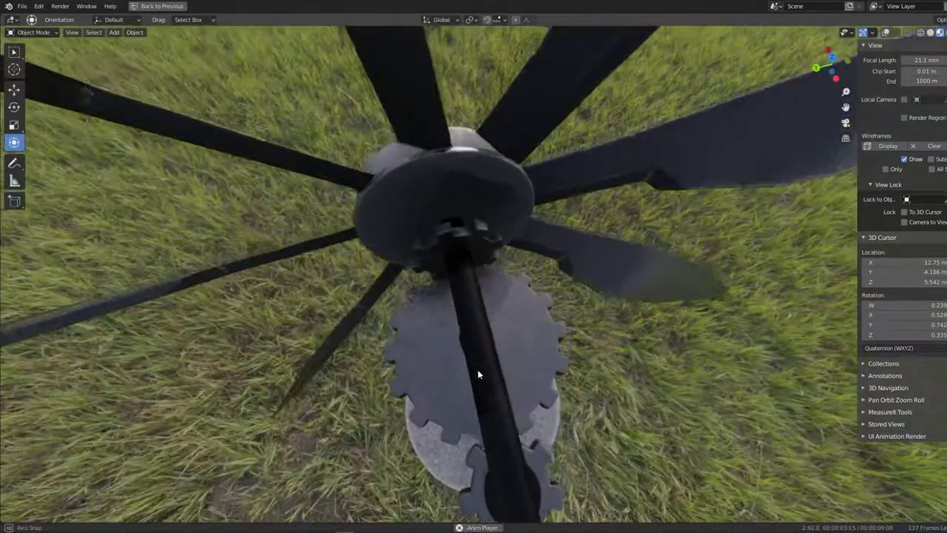
{"action": "key", "text": "shift+grave"}
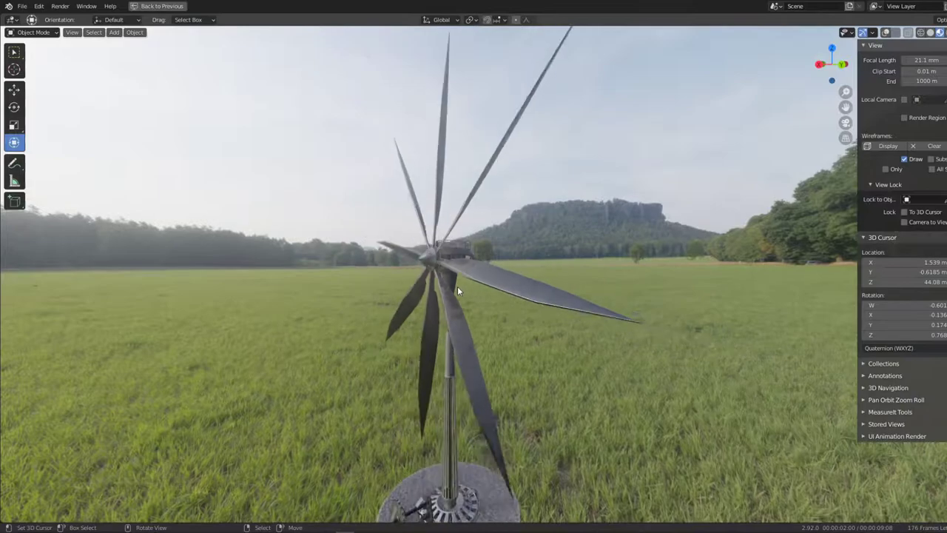
{"action": "middle_click_drag", "start_coordinate": [457, 291], "coordinate": [482, 263]}
- Inspect the rotor hub up close in solid, wireframe, then rendered shading
{"action": "left_click", "coordinate": [929, 35]}
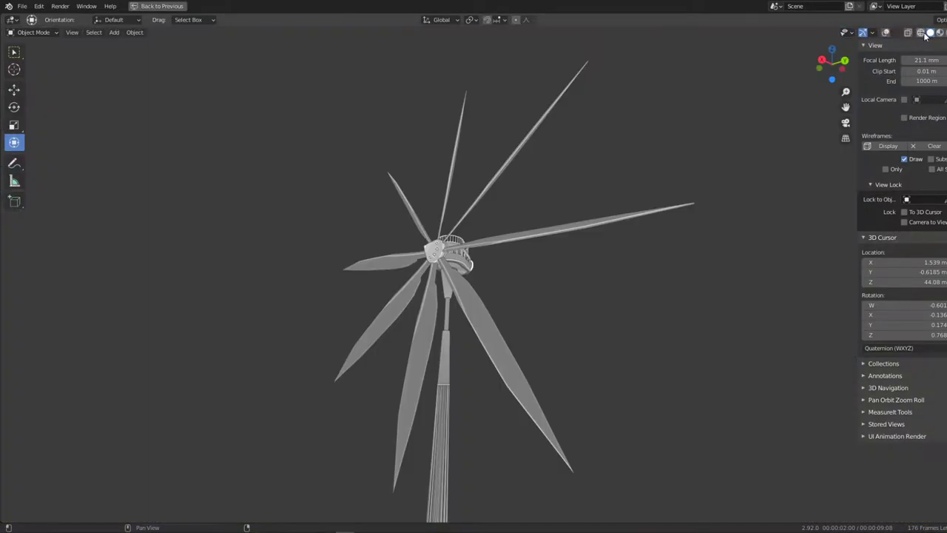
{"action": "mouse_move", "coordinate": [547, 192]}
{"action": "middle_mouse_down"}
{"action": "mouse_move", "coordinate": [464, 253]}
{"action": "mouse_move", "coordinate": [540, 261]}
{"action": "mouse_move", "coordinate": [626, 296]}
{"action": "mouse_move", "coordinate": [600, 220]}
{"action": "mouse_move", "coordinate": [613, 166]}
{"action": "mouse_move", "coordinate": [900, 44]}
{"action": "middle_mouse_up"}
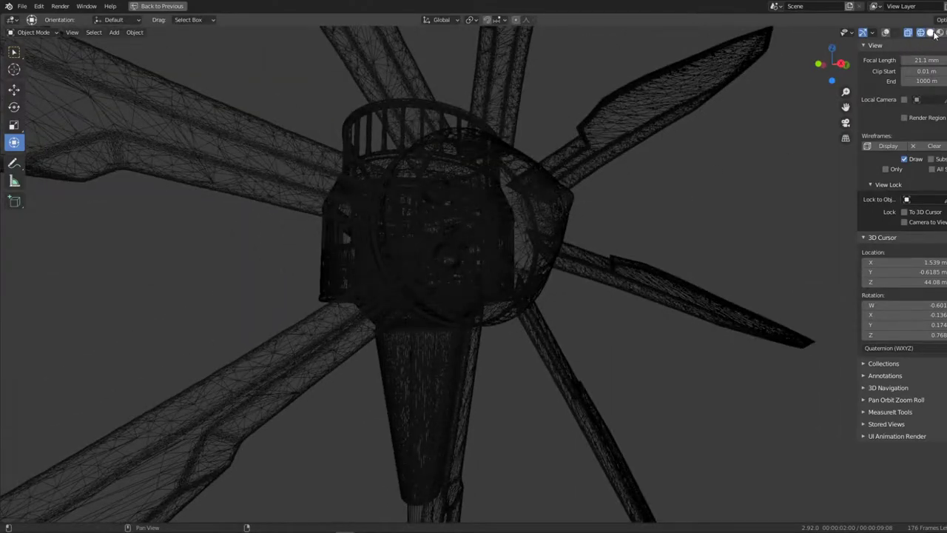
{"action": "left_click", "coordinate": [929, 33]}
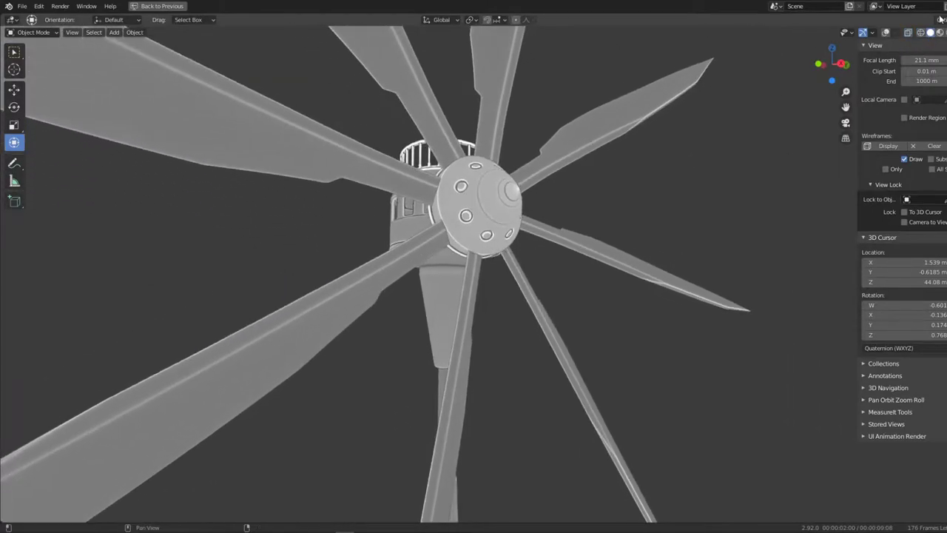
{"action": "left_click", "coordinate": [940, 33]}
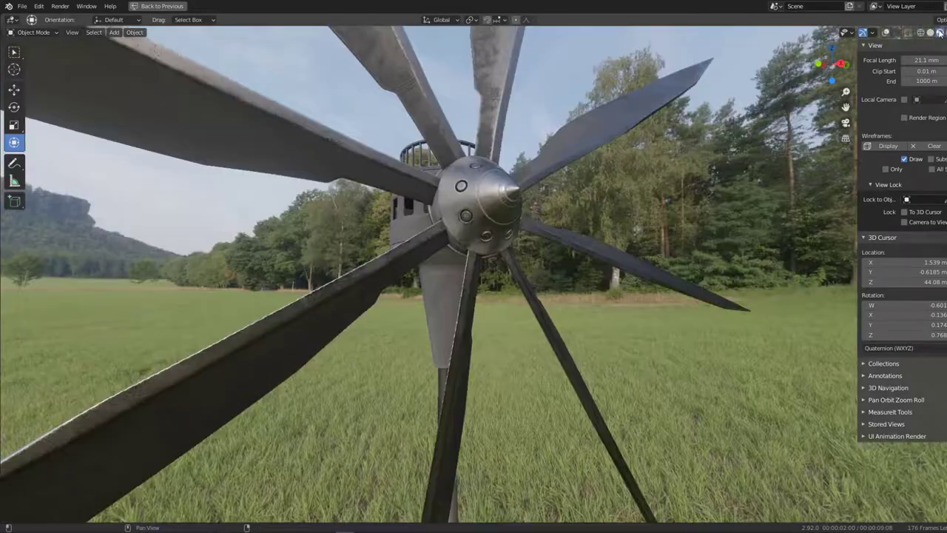
{"action": "mouse_move", "coordinate": [618, 232]}
{"action": "middle_mouse_down"}
{"action": "mouse_move", "coordinate": [539, 242]}
{"action": "mouse_move", "coordinate": [531, 217]}
{"action": "middle_mouse_up"}
{"action": "scroll", "coordinate": [531, 217], "scroll_direction": "up", "scroll_amount": 2}
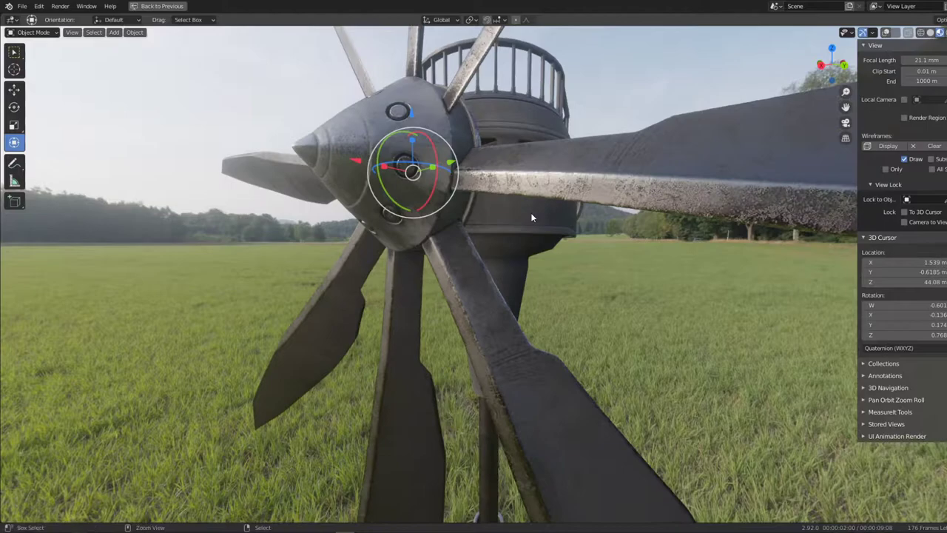
- Leave the maximized viewport with Ctrl+Alt+Space to show the Steampunk Windturbine texture nodes
{"action": "key", "text": "ctrl+alt+space"}
{"action": "middle_click_drag", "start_coordinate": [555, 132], "coordinate": [592, 295]}
{"action": "scroll", "coordinate": [610, 457], "scroll_direction": "up", "scroll_amount": 2}
{"action": "middle_click_drag", "start_coordinate": [548, 427], "coordinate": [568, 315]}
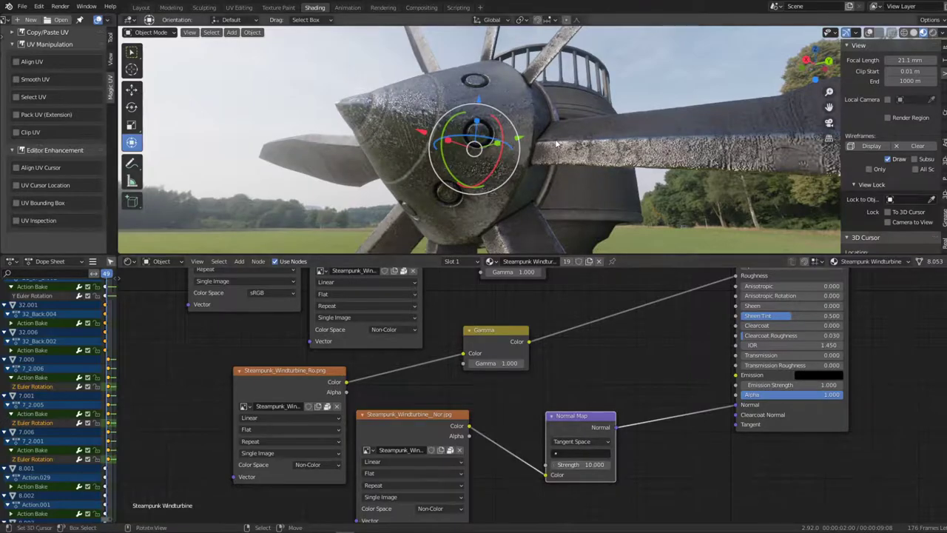
- Change the Normal Map node's Strength from 10 to 1 for a smoother metal surface
{"action": "mouse_move", "coordinate": [556, 144]}
{"action": "middle_mouse_down"}
{"action": "mouse_move", "coordinate": [543, 173]}
{"action": "mouse_move", "coordinate": [644, 192]}
{"action": "middle_mouse_up"}
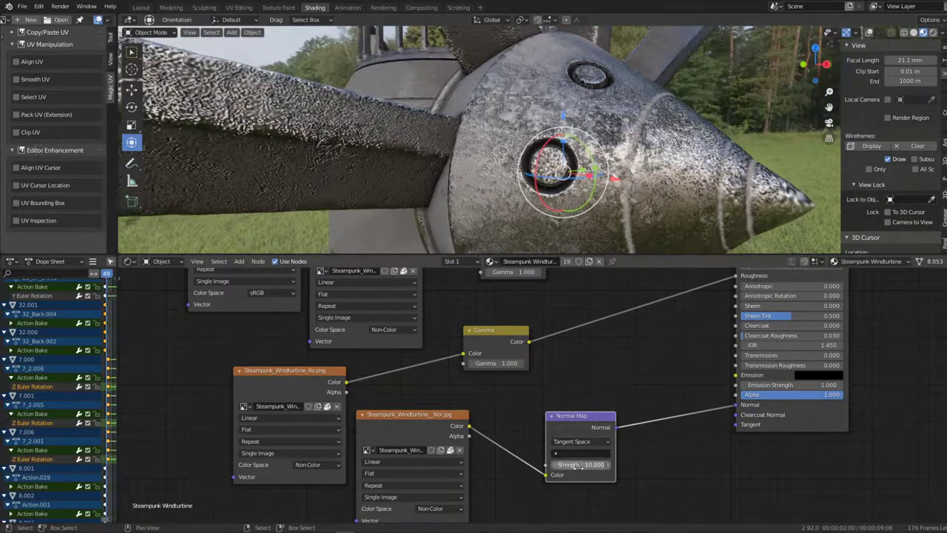
{"action": "key", "text": "BackSpace"}
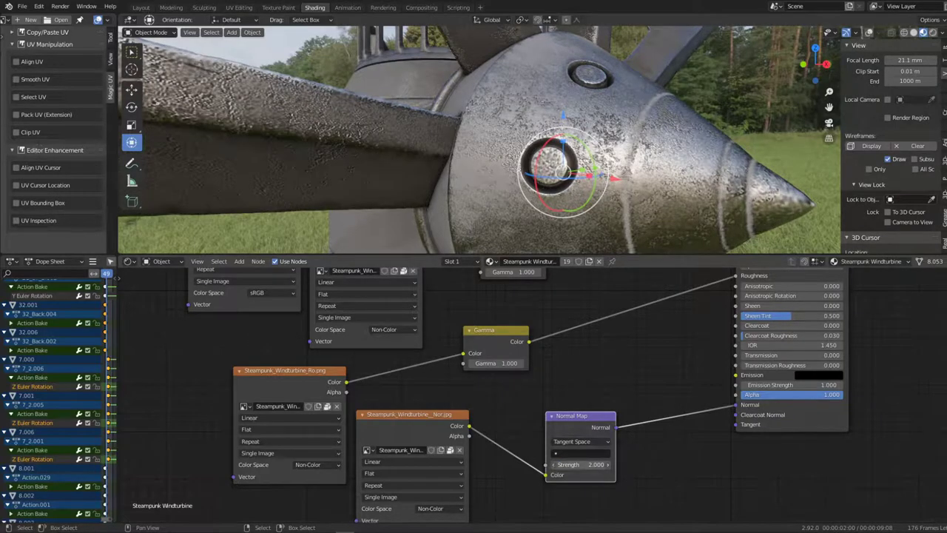
{"action": "middle_click_drag", "start_coordinate": [635, 441], "coordinate": [623, 473]}
{"action": "type", "text": "0"}
- Tune the Met.png texture's Gamma node, settling on 5.900, with a larger viewport for comparison
{"action": "key", "text": "Return"}
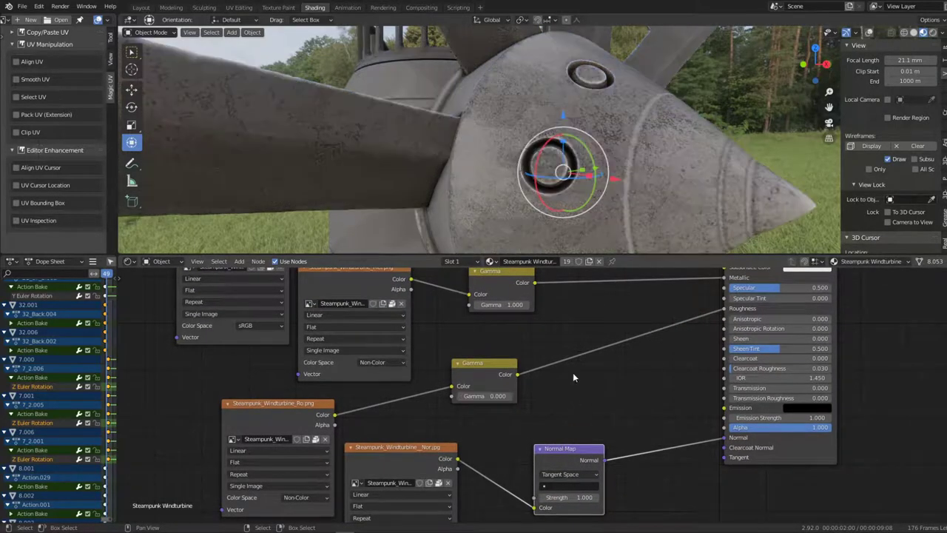
{"action": "mouse_move", "coordinate": [533, 185]}
{"action": "middle_mouse_down"}
{"action": "mouse_move", "coordinate": [519, 71]}
{"action": "mouse_move", "coordinate": [539, 267]}
{"action": "middle_mouse_up"}
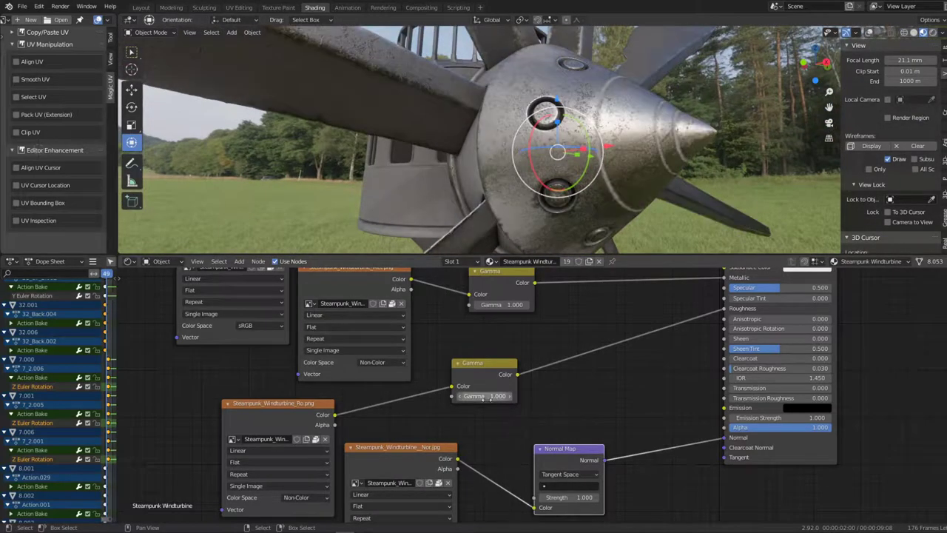
{"action": "middle_click_drag", "start_coordinate": [476, 368], "coordinate": [479, 363]}
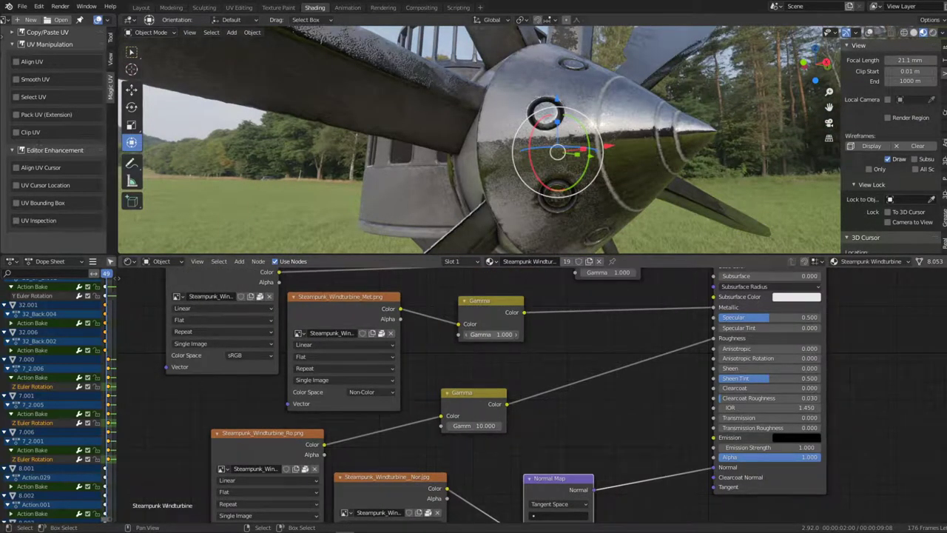
{"action": "left_click_drag", "start_coordinate": [494, 334], "coordinate": [540, 334]}
{"action": "mouse_move", "coordinate": [518, 177]}
{"action": "middle_mouse_down"}
{"action": "mouse_move", "coordinate": [523, 138]}
{"action": "mouse_move", "coordinate": [558, 120]}
{"action": "mouse_move", "coordinate": [518, 114]}
{"action": "mouse_move", "coordinate": [509, 148]}
{"action": "mouse_move", "coordinate": [495, 113]}
{"action": "middle_mouse_up"}
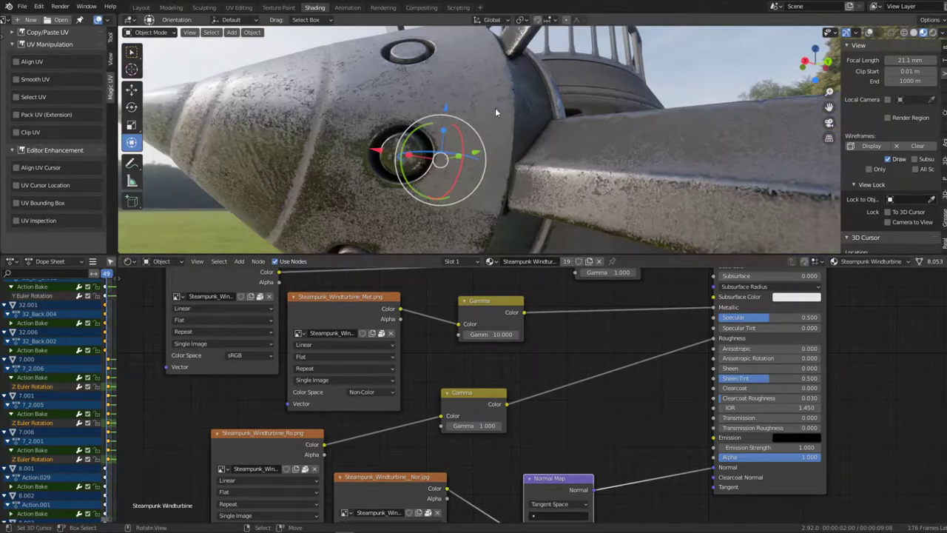
{"action": "mouse_move", "coordinate": [559, 254]}
{"action": "left_mouse_down"}
{"action": "mouse_move", "coordinate": [540, 356]}
{"action": "mouse_move", "coordinate": [518, 379]}
{"action": "left_mouse_up"}
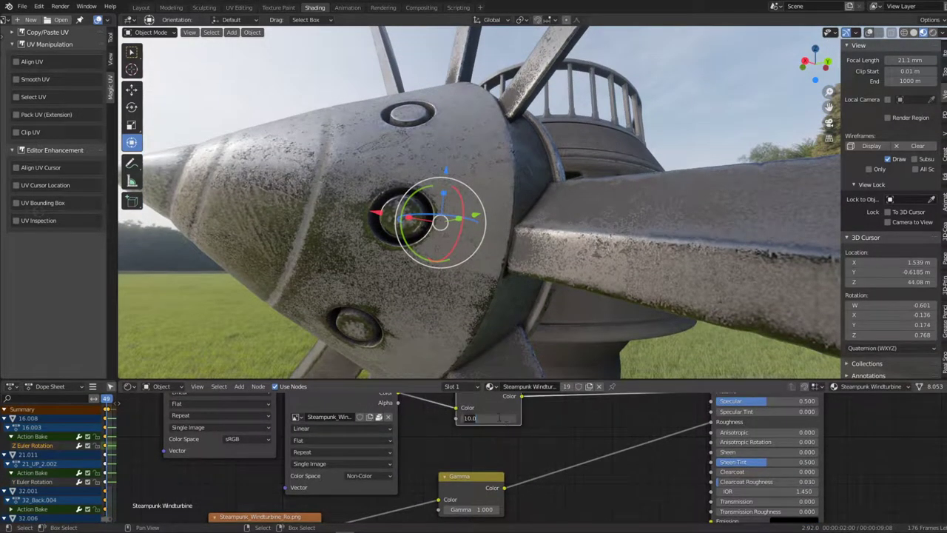
{"action": "key", "text": "Return"}
{"action": "mouse_move", "coordinate": [500, 418]}
{"action": "left_mouse_down"}
{"action": "mouse_move", "coordinate": [459, 418]}
{"action": "mouse_move", "coordinate": [517, 418]}
{"action": "mouse_move", "coordinate": [481, 418]}
{"action": "left_mouse_up"}
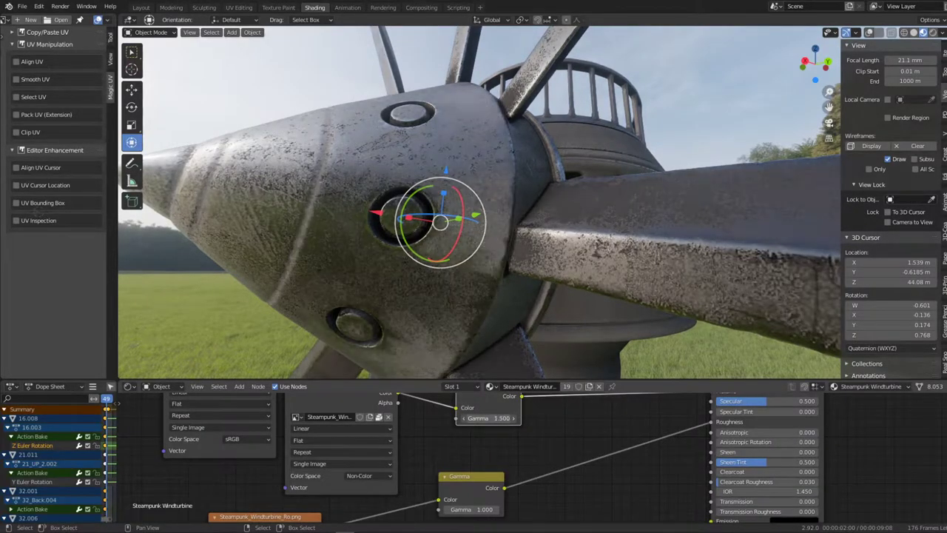
{"action": "middle_click_drag", "start_coordinate": [473, 222], "coordinate": [580, 217]}
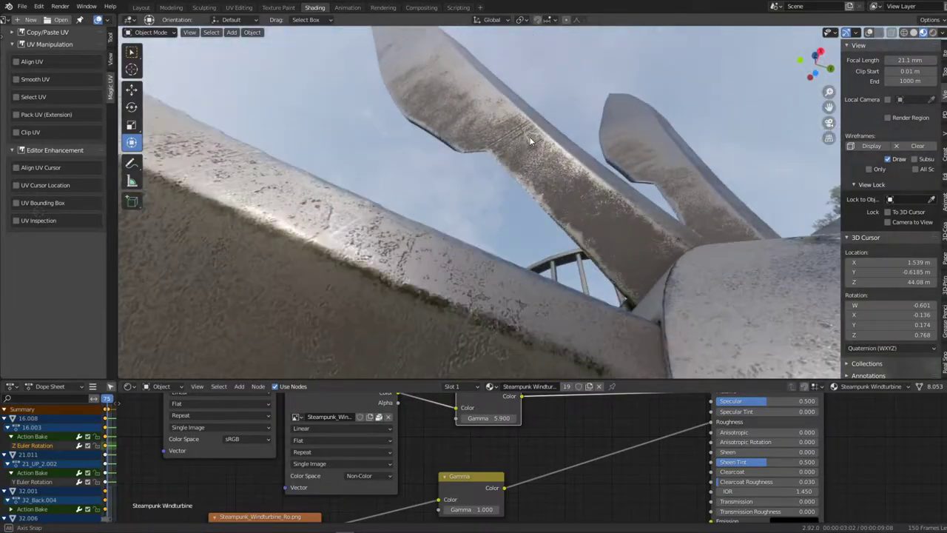
- Lower the roughness texture's Gamma to 0.750 and the metallic texture's Gamma to 1.610
{"action": "mouse_move", "coordinate": [555, 188]}
{"action": "middle_mouse_down"}
{"action": "mouse_move", "coordinate": [526, 129]}
{"action": "mouse_move", "coordinate": [464, 175]}
{"action": "mouse_move", "coordinate": [302, 195]}
{"action": "mouse_move", "coordinate": [579, 226]}
{"action": "mouse_move", "coordinate": [597, 189]}
{"action": "mouse_move", "coordinate": [474, 170]}
{"action": "mouse_move", "coordinate": [680, 225]}
{"action": "mouse_move", "coordinate": [678, 169]}
{"action": "mouse_move", "coordinate": [619, 169]}
{"action": "mouse_move", "coordinate": [704, 155]}
{"action": "mouse_move", "coordinate": [621, 173]}
{"action": "mouse_move", "coordinate": [598, 203]}
{"action": "middle_mouse_up"}
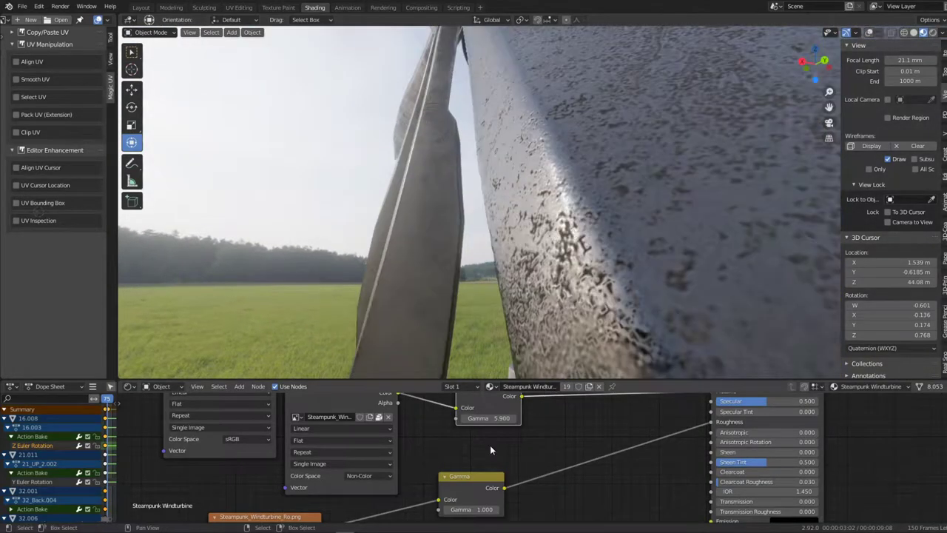
{"action": "left_click_drag", "start_coordinate": [473, 509], "coordinate": [444, 509]}
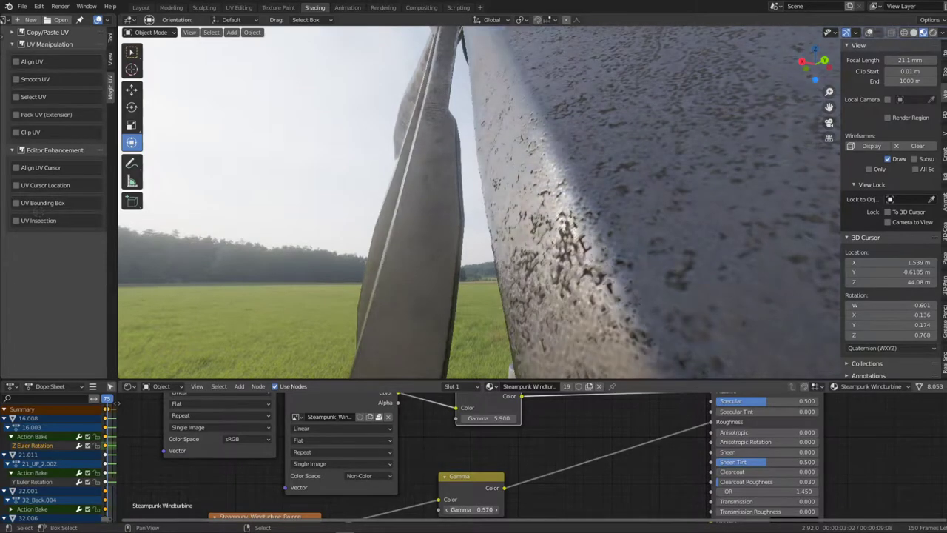
{"action": "left_click_drag", "start_coordinate": [474, 509], "coordinate": [468, 509]}
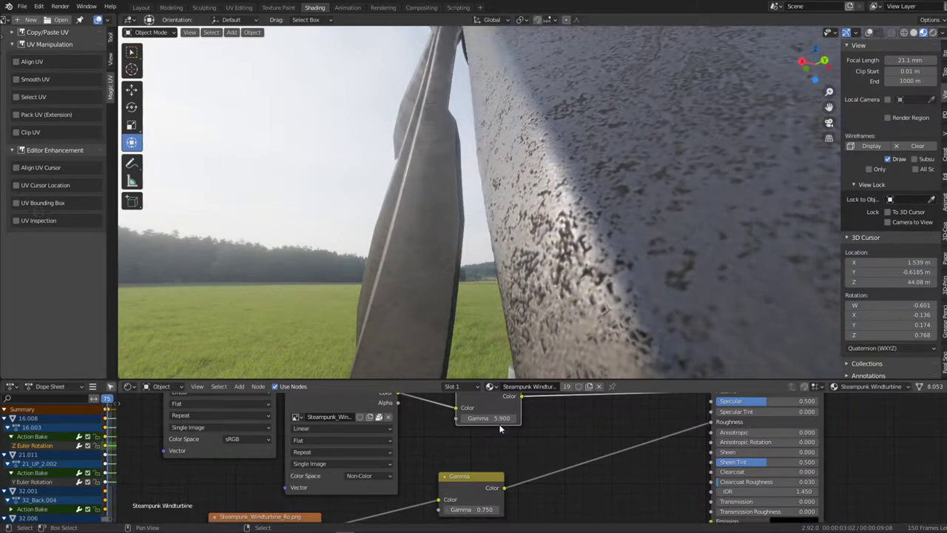
{"action": "left_click_drag", "start_coordinate": [488, 418], "coordinate": [466, 418]}
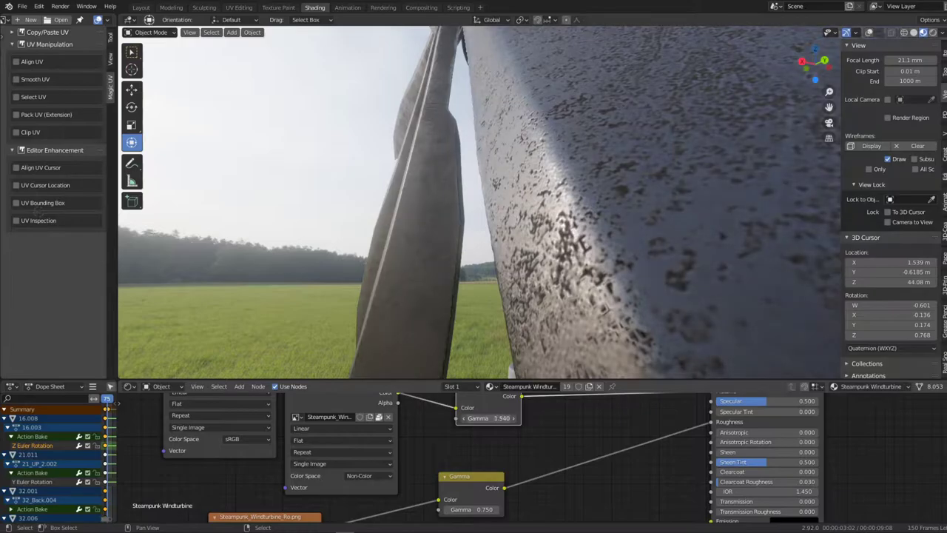
{"action": "scroll", "coordinate": [524, 144], "scroll_direction": "down", "scroll_amount": 10}
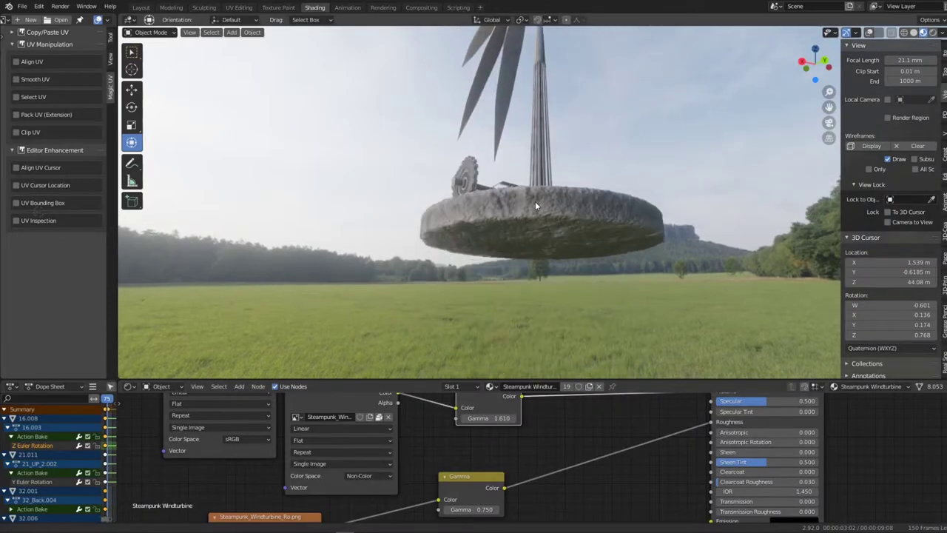
- Look closely at the stone base, then at the gear and axle
{"action": "scroll", "coordinate": [535, 202], "scroll_direction": "up", "scroll_amount": 5}
{"action": "middle_click_drag", "start_coordinate": [538, 180], "coordinate": [539, 164]}
{"action": "scroll", "coordinate": [559, 215], "scroll_direction": "down", "scroll_amount": 2}
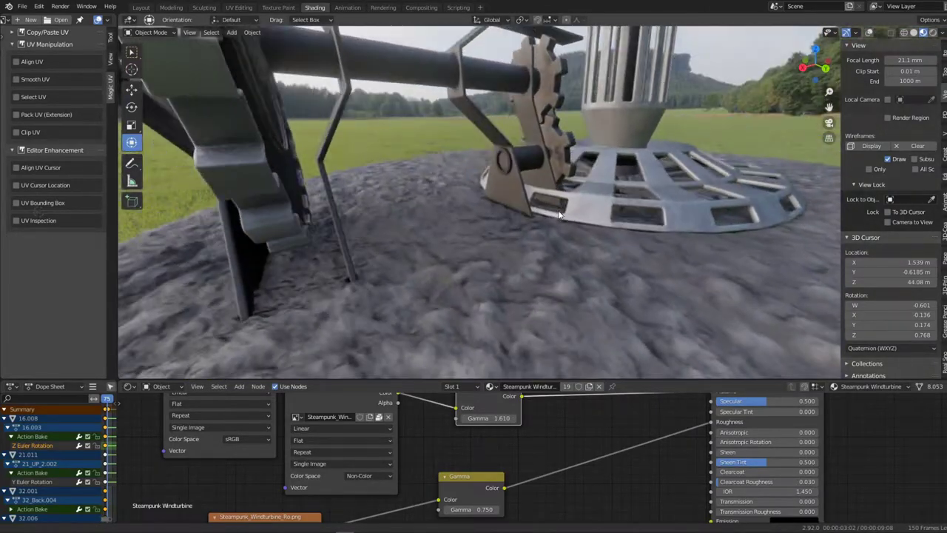
{"action": "middle_click_drag", "start_coordinate": [558, 214], "coordinate": [570, 233]}
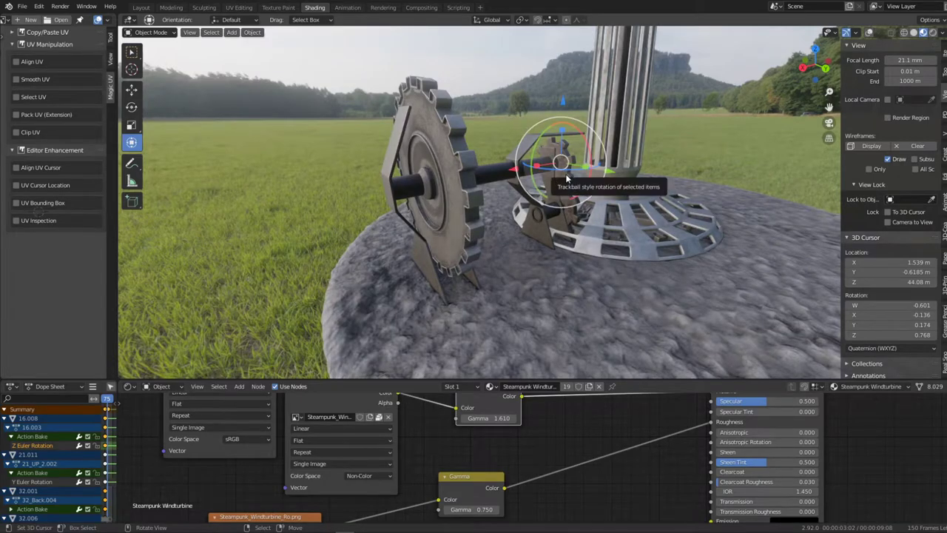
{"action": "mouse_move", "coordinate": [566, 178]}
{"action": "middle_mouse_down"}
{"action": "mouse_move", "coordinate": [297, 154]}
{"action": "mouse_move", "coordinate": [526, 145]}
{"action": "mouse_move", "coordinate": [305, 166]}
{"action": "mouse_move", "coordinate": [444, 137]}
{"action": "middle_mouse_up"}
- Zoom out to an eye-level meadow view and switch to OBS Studio
{"action": "scroll", "coordinate": [533, 174], "scroll_direction": "up", "scroll_amount": 4}
{"action": "scroll", "coordinate": [297, 150], "scroll_direction": "down", "scroll_amount": 3}
{"action": "scroll", "coordinate": [507, 119], "scroll_direction": "down", "scroll_amount": 2}
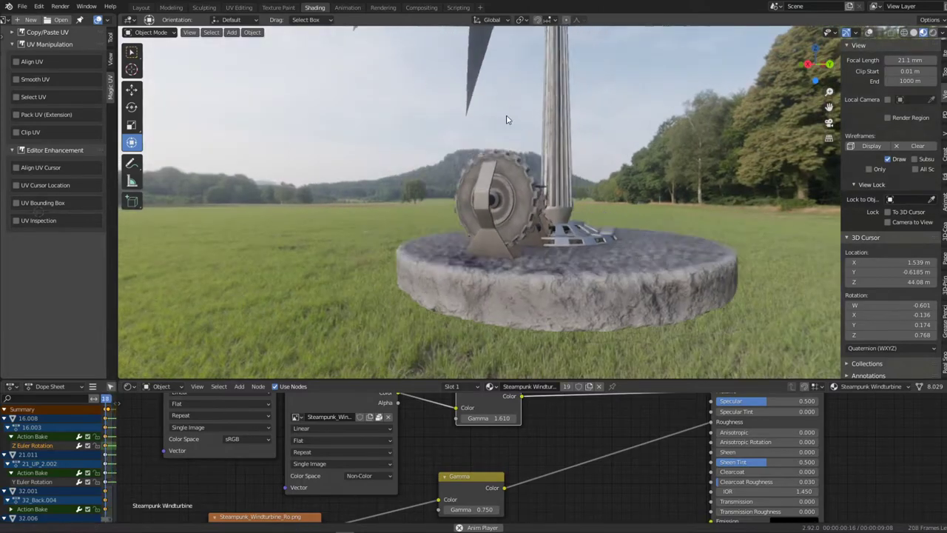
{"action": "mouse_move", "coordinate": [534, 300]}
{"action": "middle_mouse_down"}
{"action": "mouse_move", "coordinate": [607, 271]}
{"action": "mouse_move", "coordinate": [475, 184]}
{"action": "middle_mouse_up"}
{"action": "key", "text": "alt+Tab"}
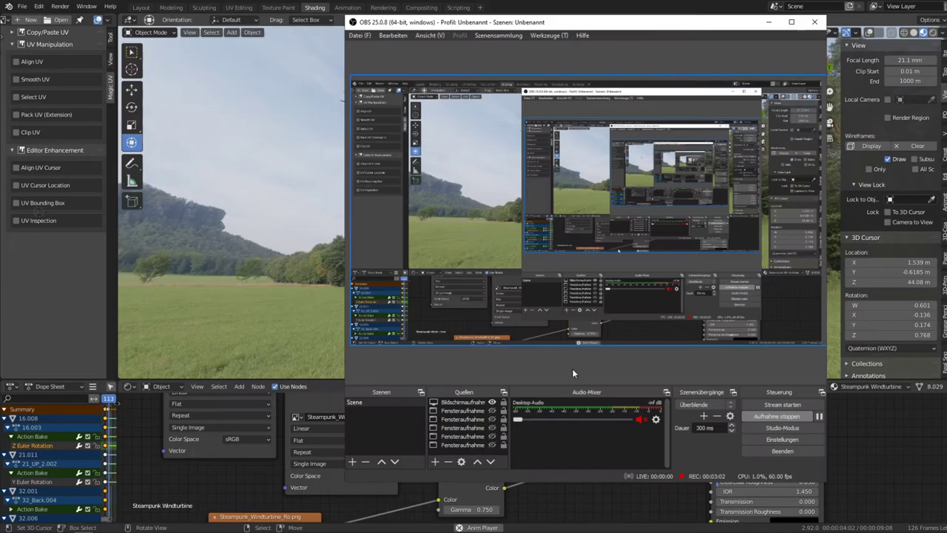